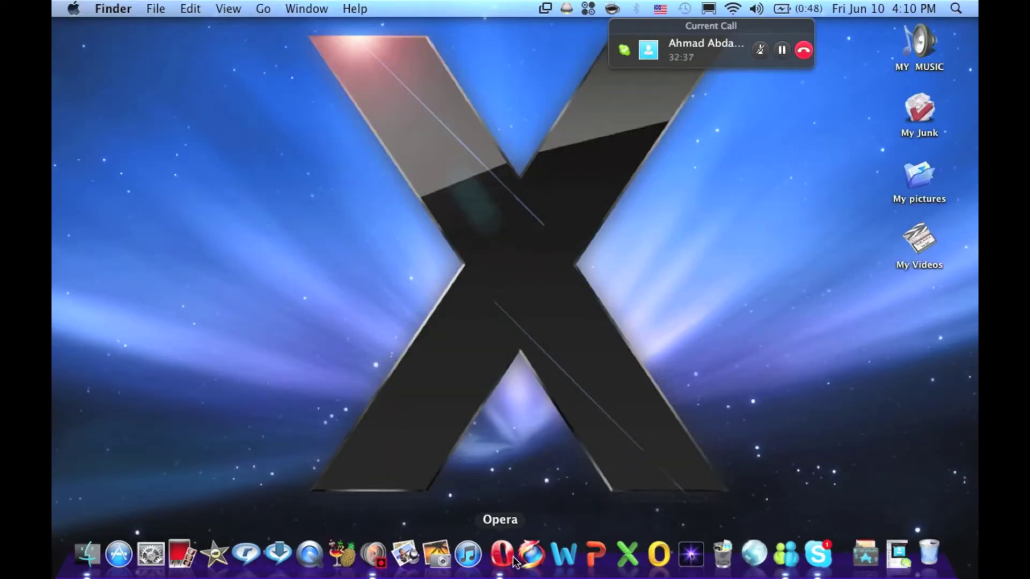
Step: Open Opera and go to macupdate.com, correcting the mistyped address
{"action": "left_click", "coordinate": [514, 559]}
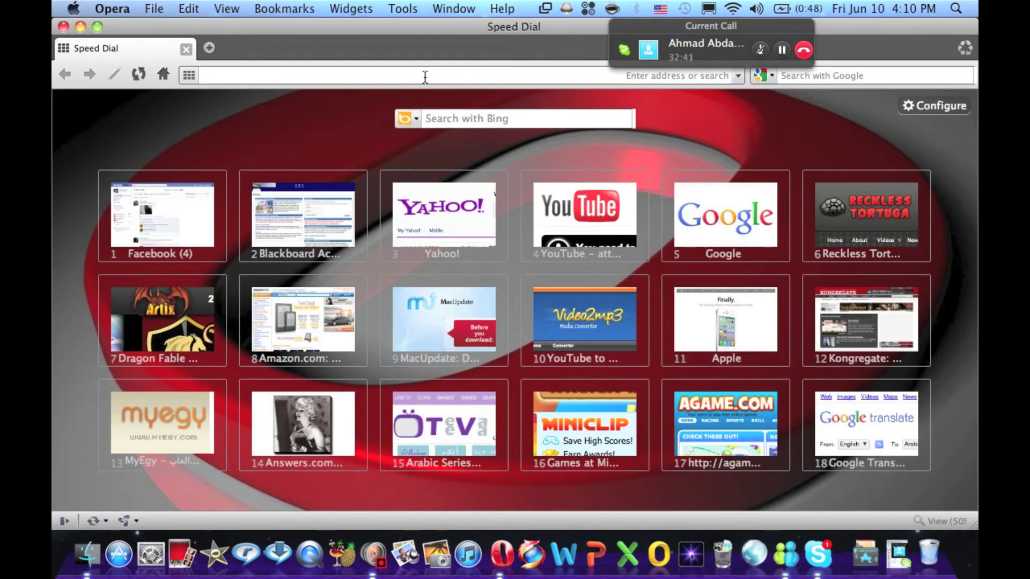
{"action": "type", "text": "macupdate.cim"}
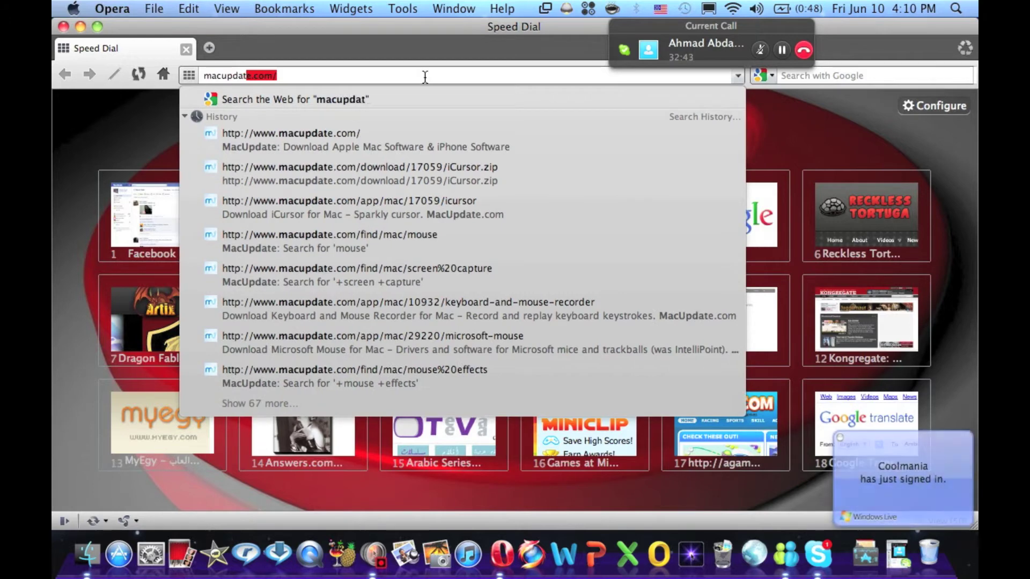
{"action": "key", "text": "BackSpace"}
{"action": "key", "text": "BackSpace"}
{"action": "type", "text": "om"}
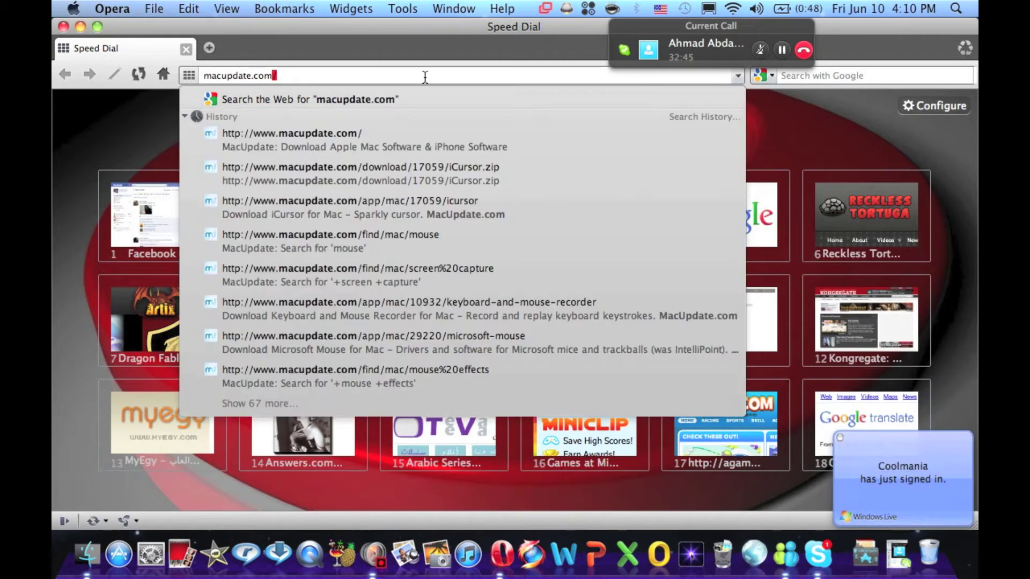
{"action": "key", "text": "Return"}
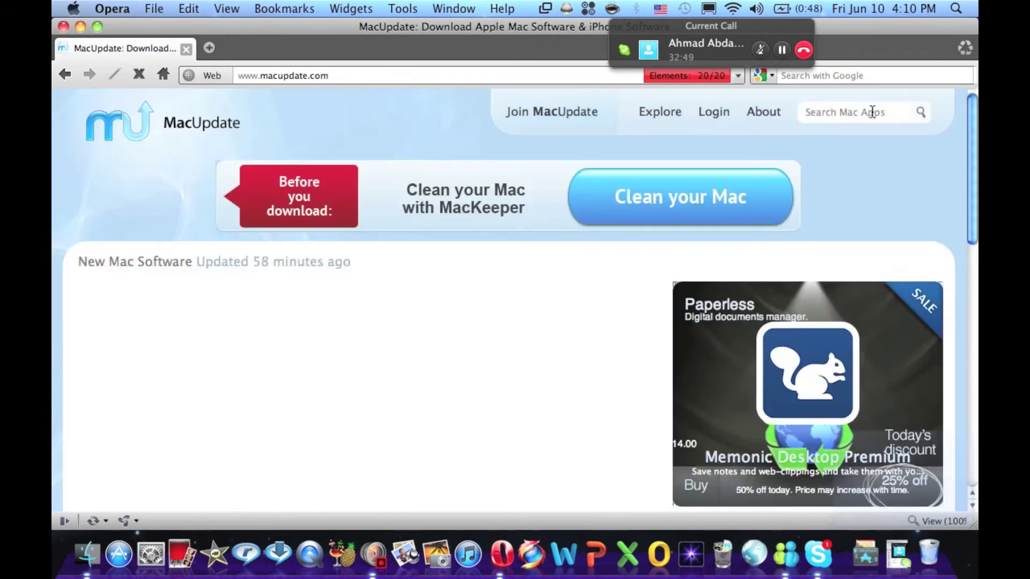
Step: Search MacUpdate for 'icursor' and browse the results
{"action": "left_click", "coordinate": [872, 112]}
{"action": "type", "text": "icursor"}
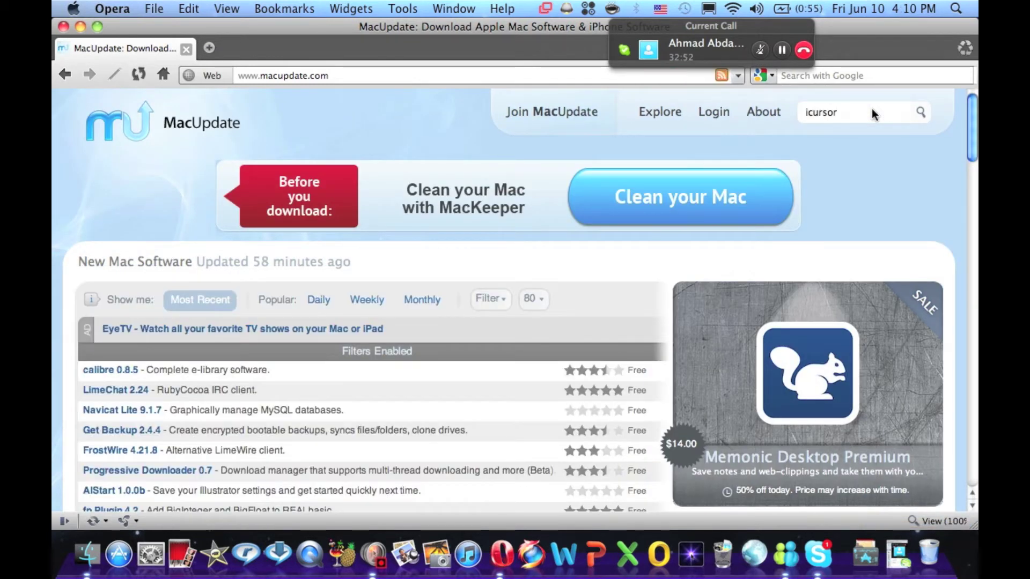
{"action": "key", "text": "Return"}
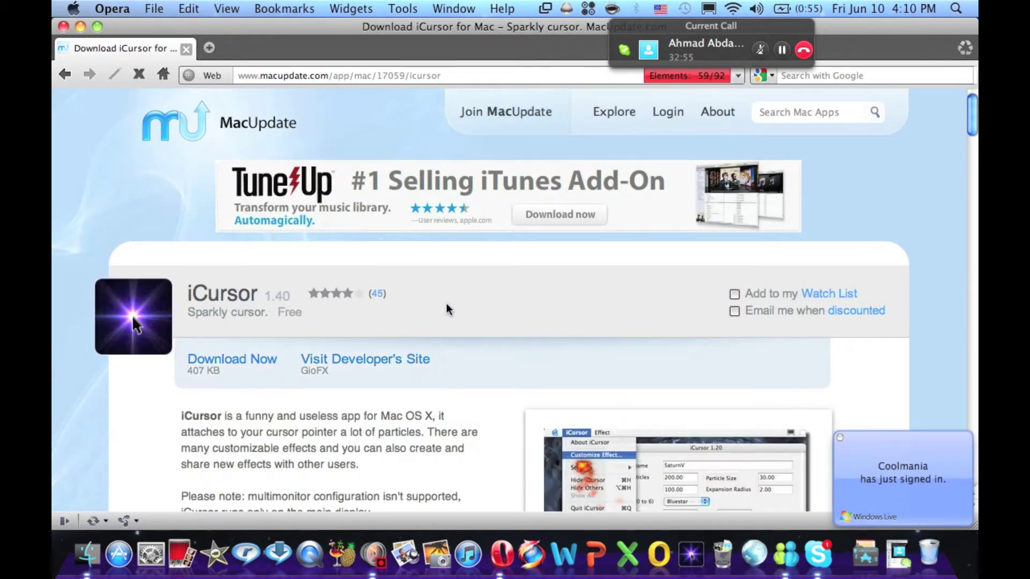
{"action": "scroll", "coordinate": [472, 304], "scroll_direction": "down", "scroll_amount": 4}
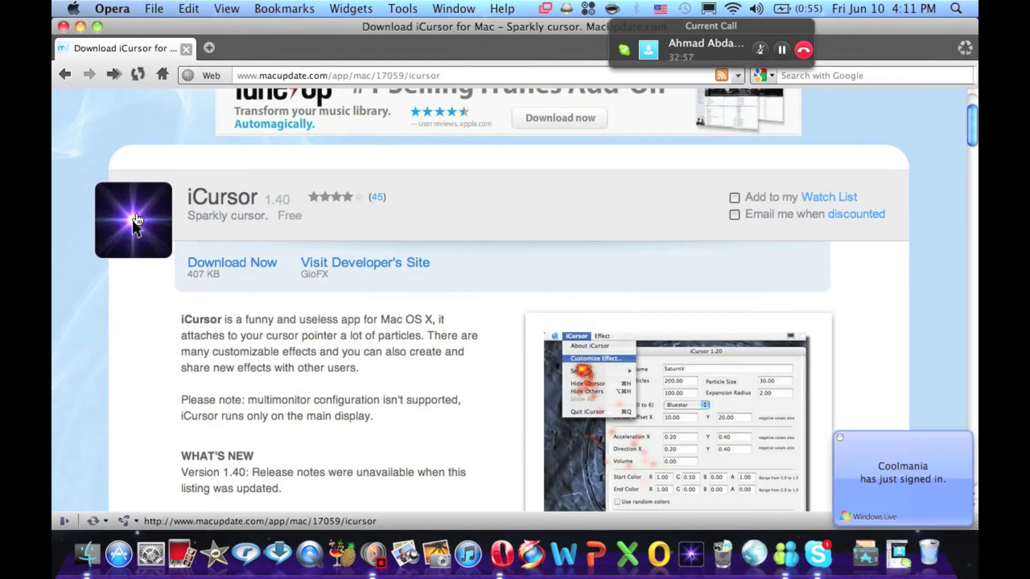
{"action": "scroll", "coordinate": [525, 397], "scroll_direction": "down", "scroll_amount": 4}
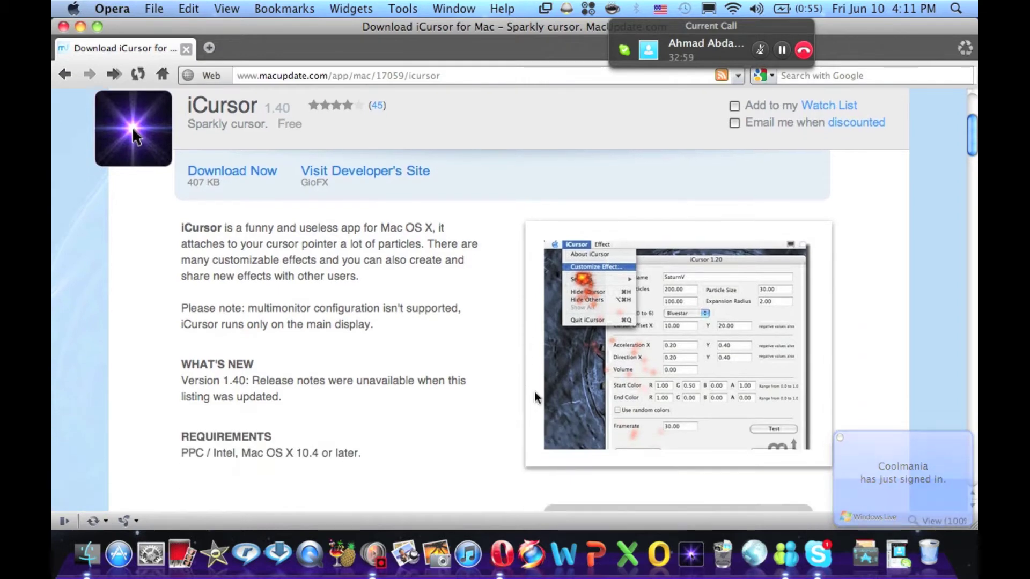
{"action": "scroll", "coordinate": [241, 485], "scroll_direction": "up", "scroll_amount": 3}
{"action": "scroll", "coordinate": [241, 485], "scroll_direction": "up", "scroll_amount": 3}
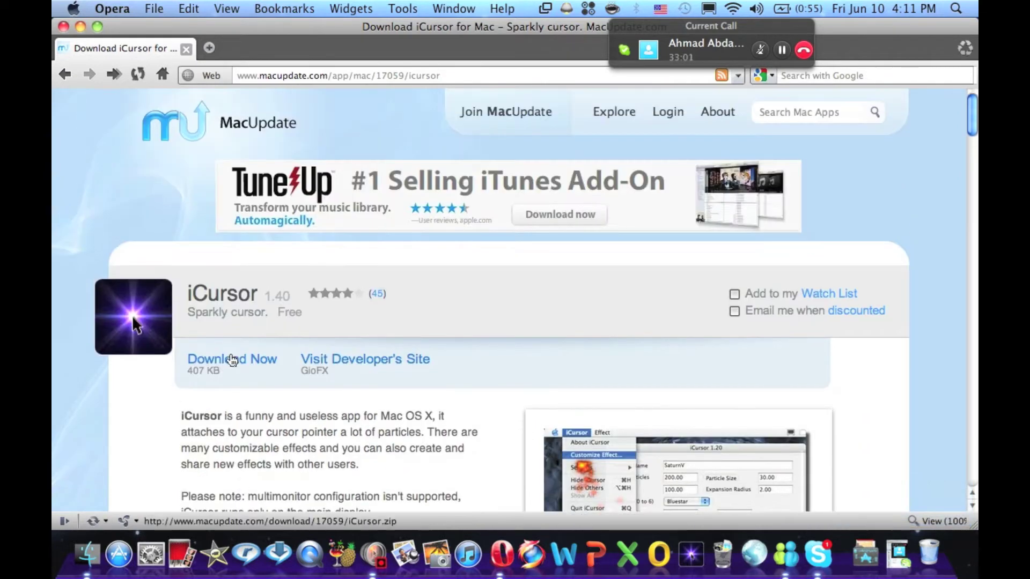
Step: Download iCursor.zip to the Desktop, then close the browser and return to the desktop
{"action": "left_click", "coordinate": [222, 360]}
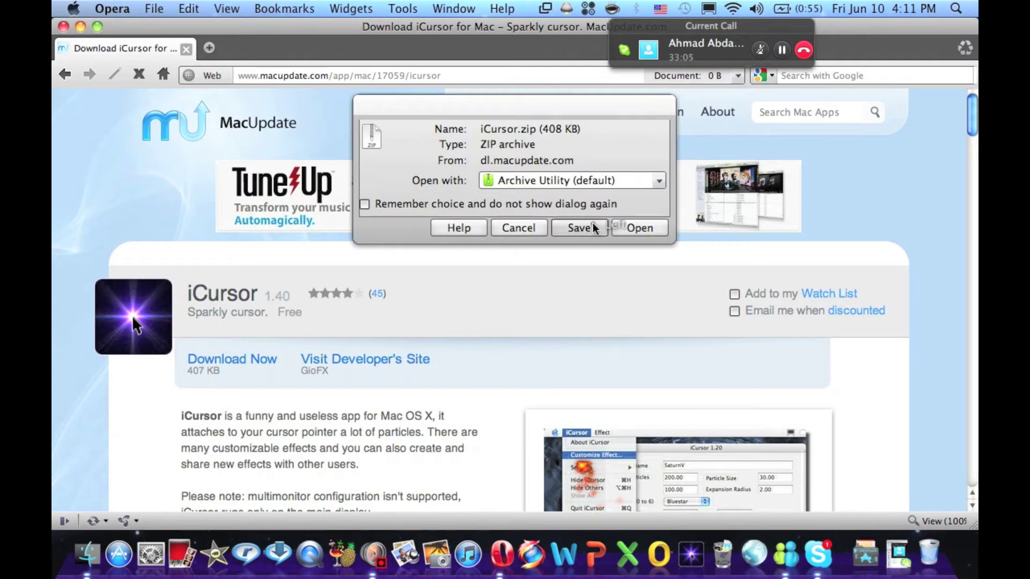
{"action": "left_click", "coordinate": [574, 228]}
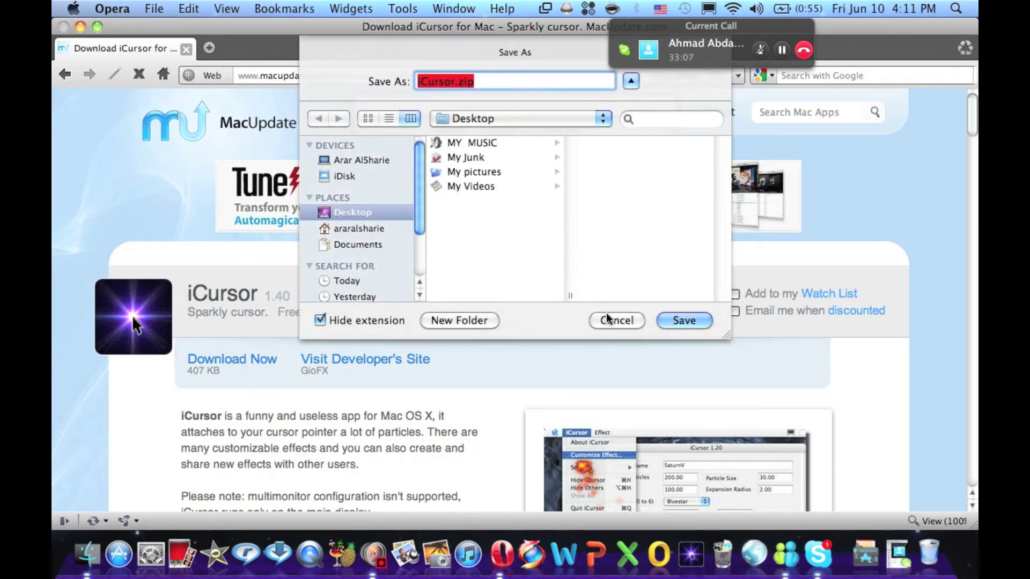
{"action": "left_click", "coordinate": [609, 317]}
{"action": "left_click", "coordinate": [517, 225]}
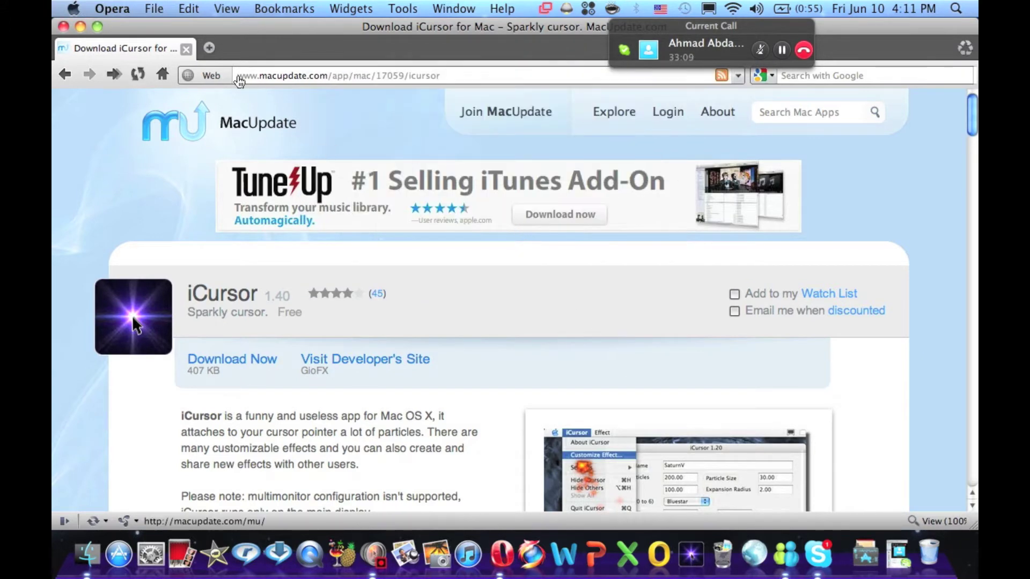
{"action": "left_click", "coordinate": [186, 50]}
{"action": "double_click", "coordinate": [531, 285]}
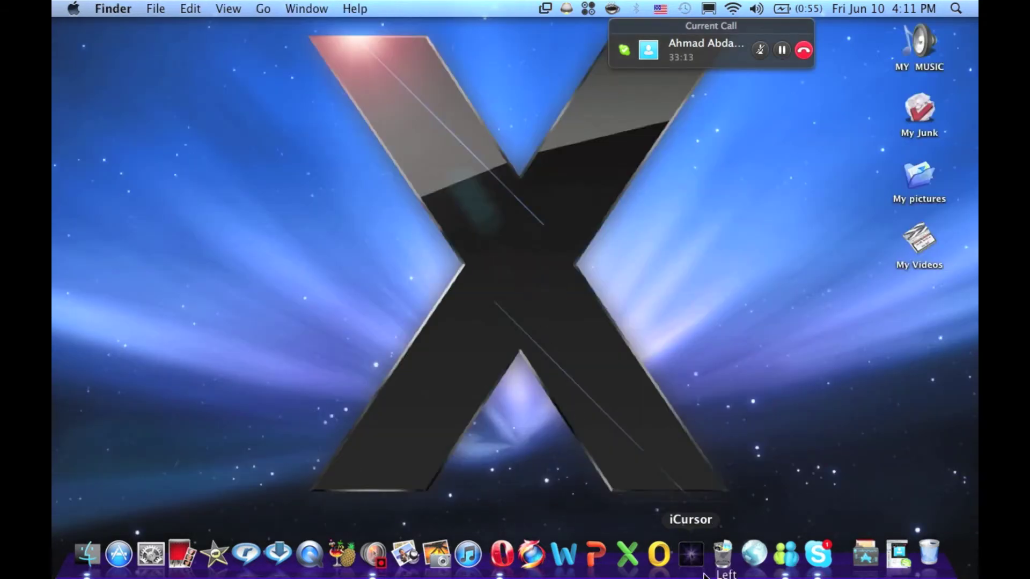
Step: Launch iCursor, dismiss the effect warning, and apply the BigBalls cursor effect
{"action": "left_click", "coordinate": [691, 553]}
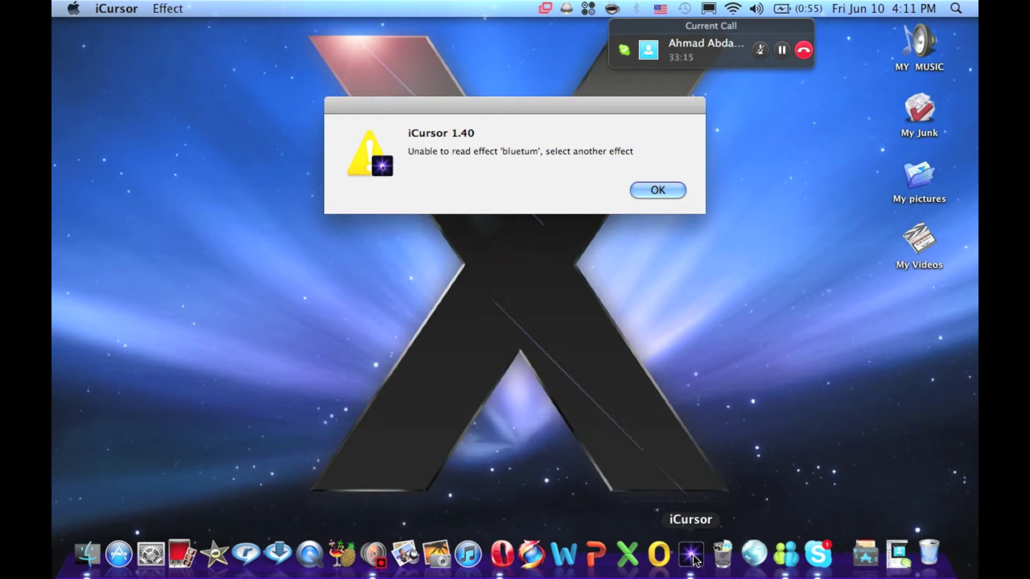
{"action": "left_click", "coordinate": [653, 197]}
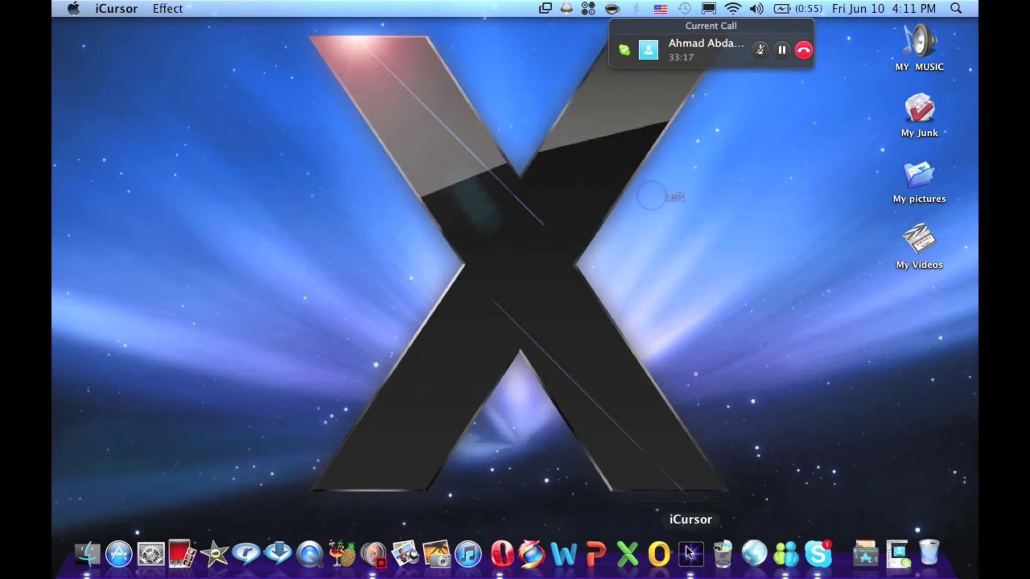
{"action": "left_click", "coordinate": [171, 12]}
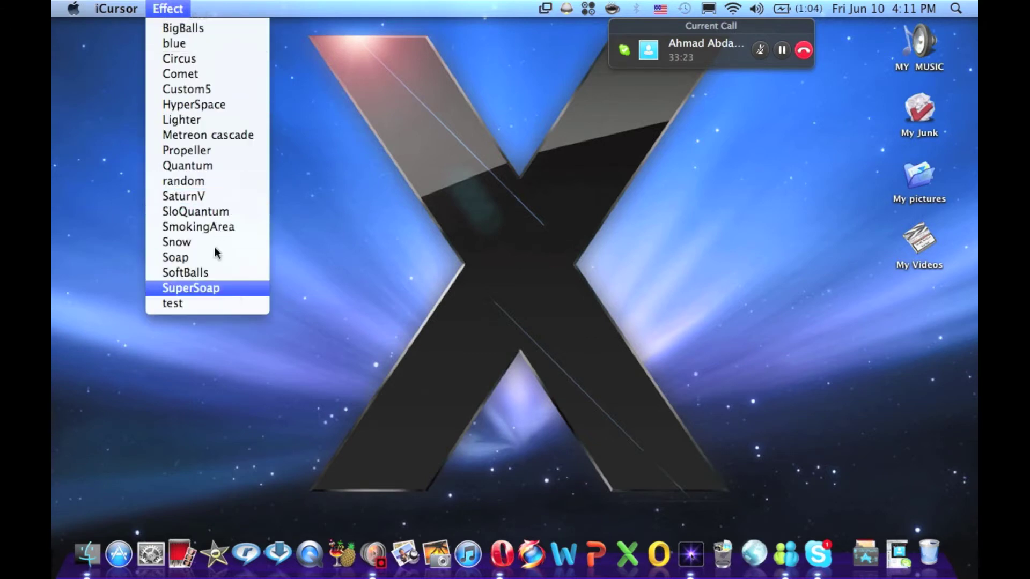
{"action": "left_click", "coordinate": [189, 26]}
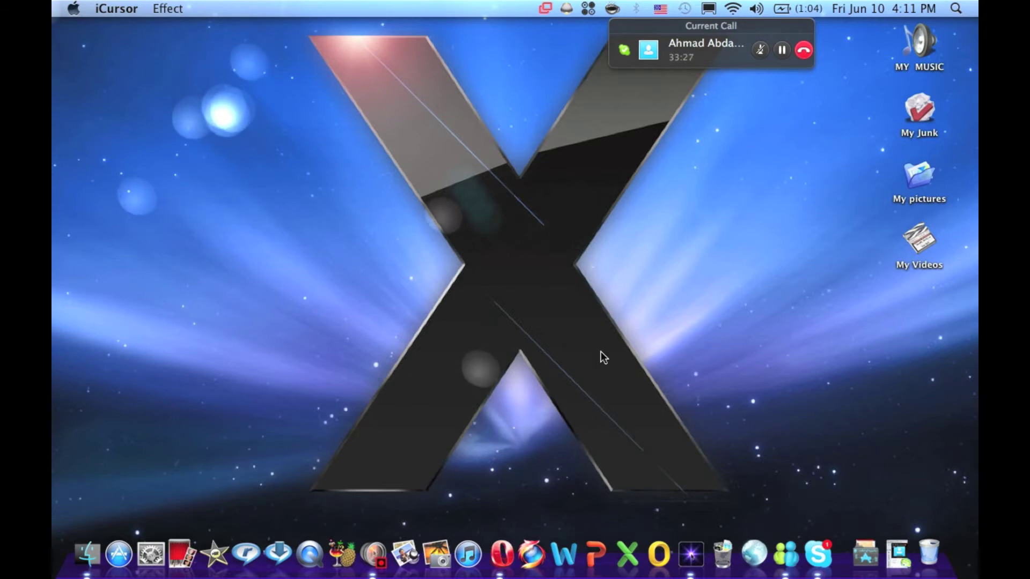
Step: Try the blue, Circus and Custom5 cursor effects in turn
{"action": "left_click", "coordinate": [164, 8]}
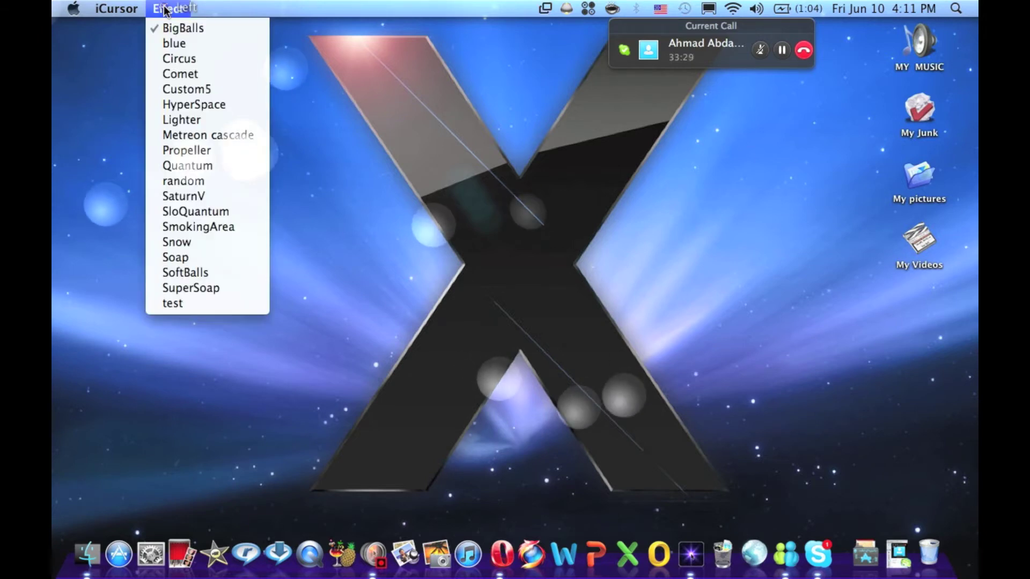
{"action": "left_click", "coordinate": [182, 49]}
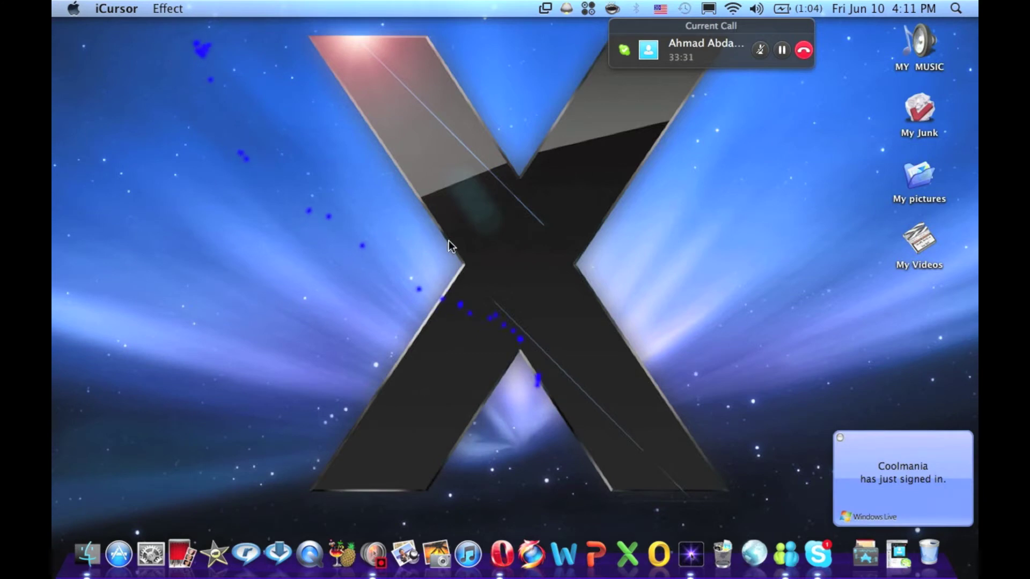
{"action": "left_click", "coordinate": [168, 8]}
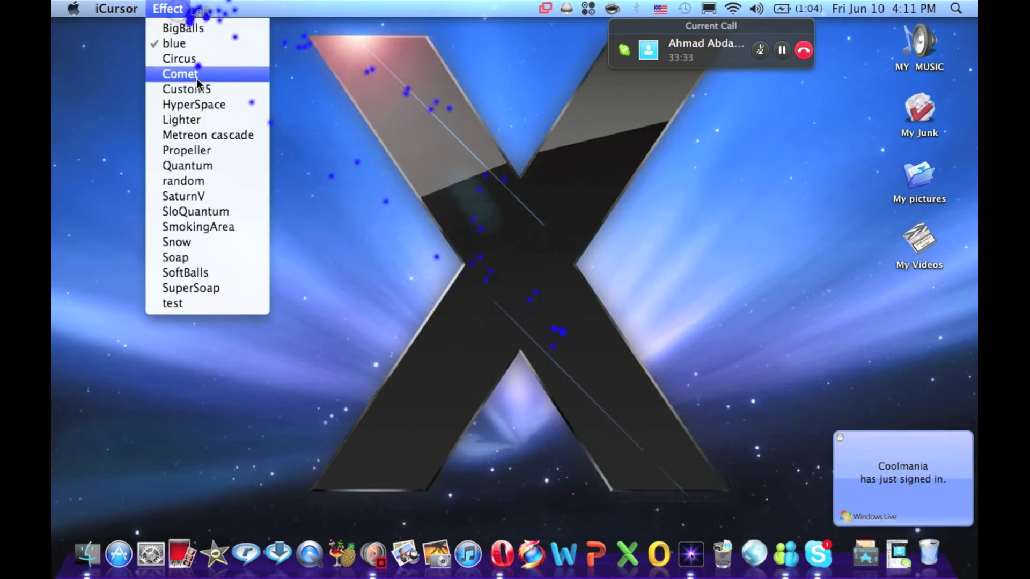
{"action": "left_click", "coordinate": [197, 59]}
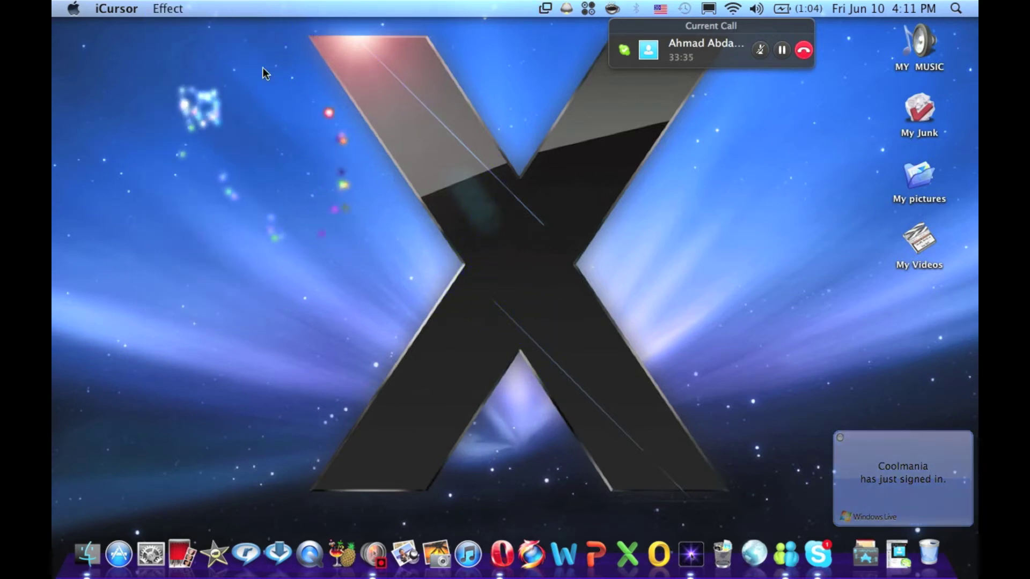
{"action": "left_click", "coordinate": [160, 12]}
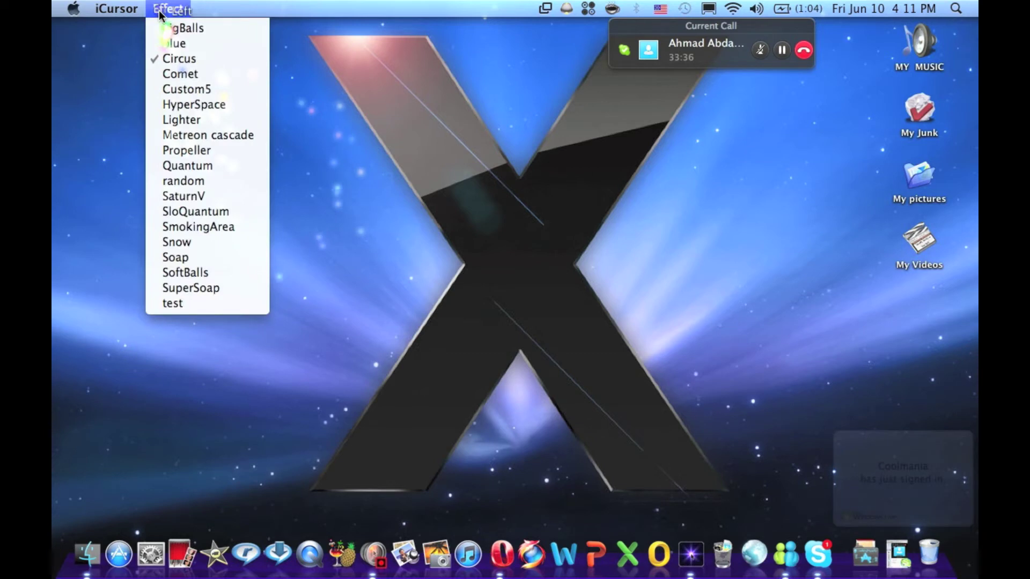
{"action": "left_click", "coordinate": [204, 91]}
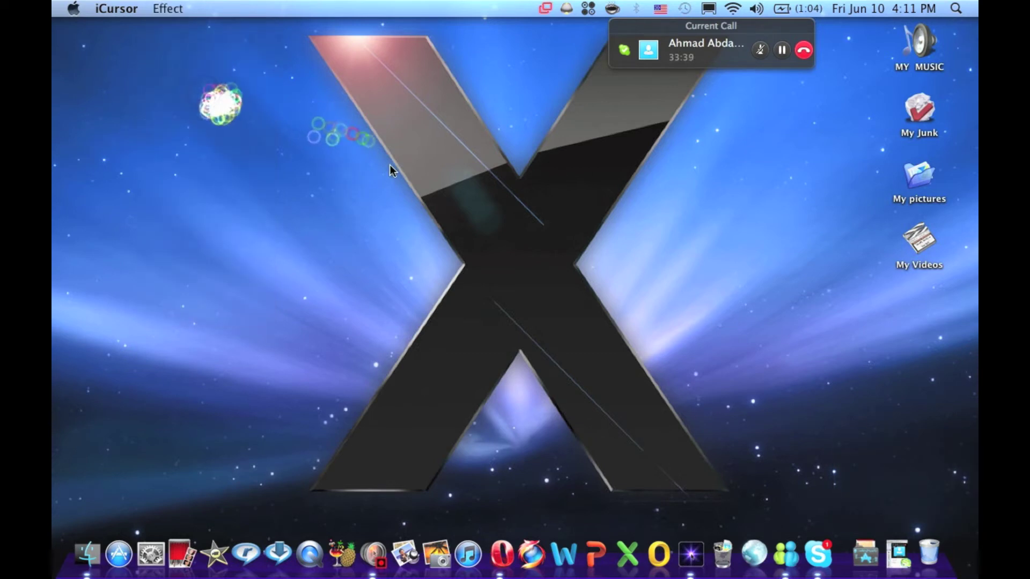
Step: Switch the cursor trail to the saved 'test' particle effect
{"action": "left_click", "coordinate": [113, 9]}
{"action": "left_click", "coordinate": [114, 8]}
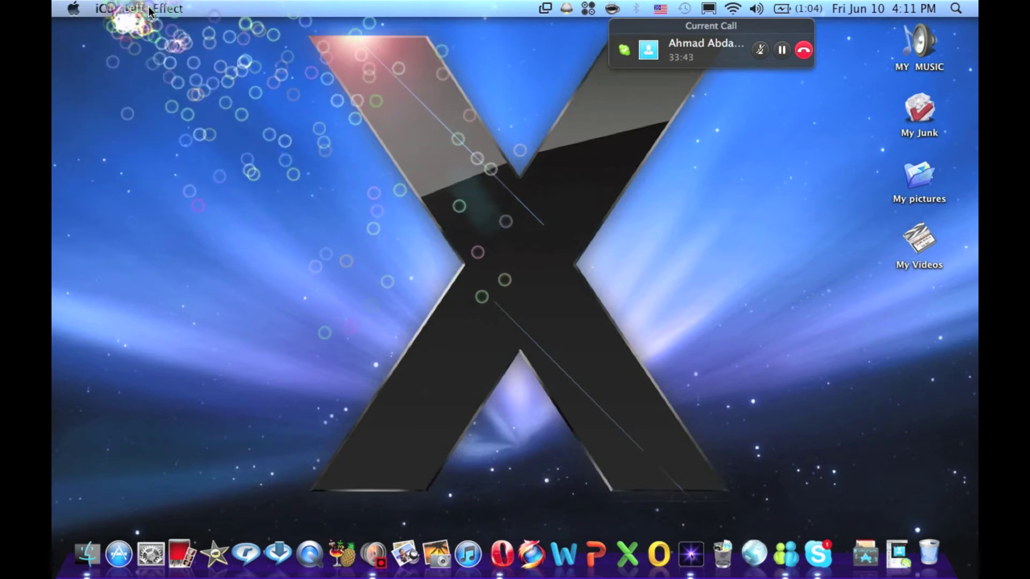
{"action": "left_click", "coordinate": [174, 9]}
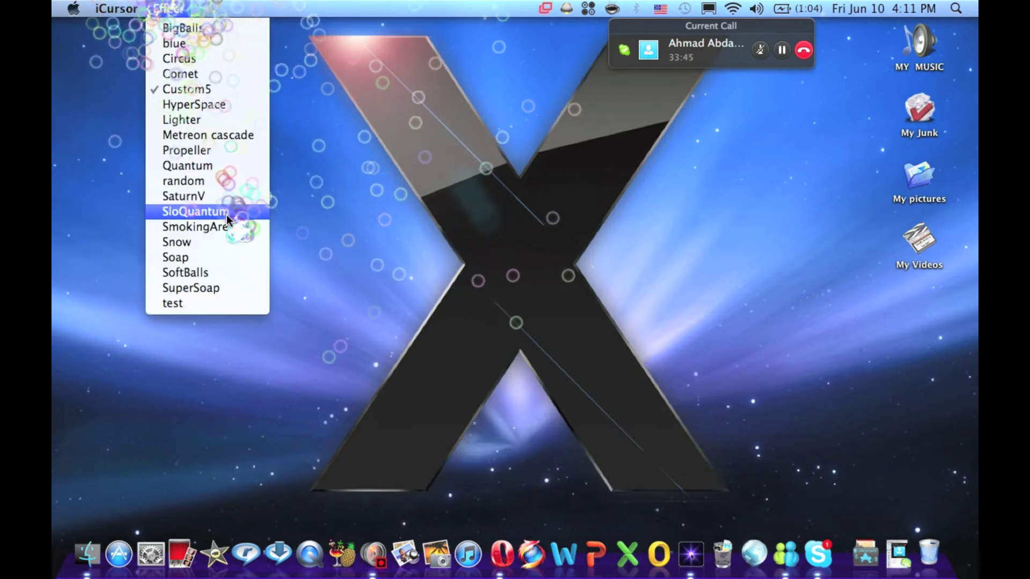
{"action": "left_click", "coordinate": [246, 302]}
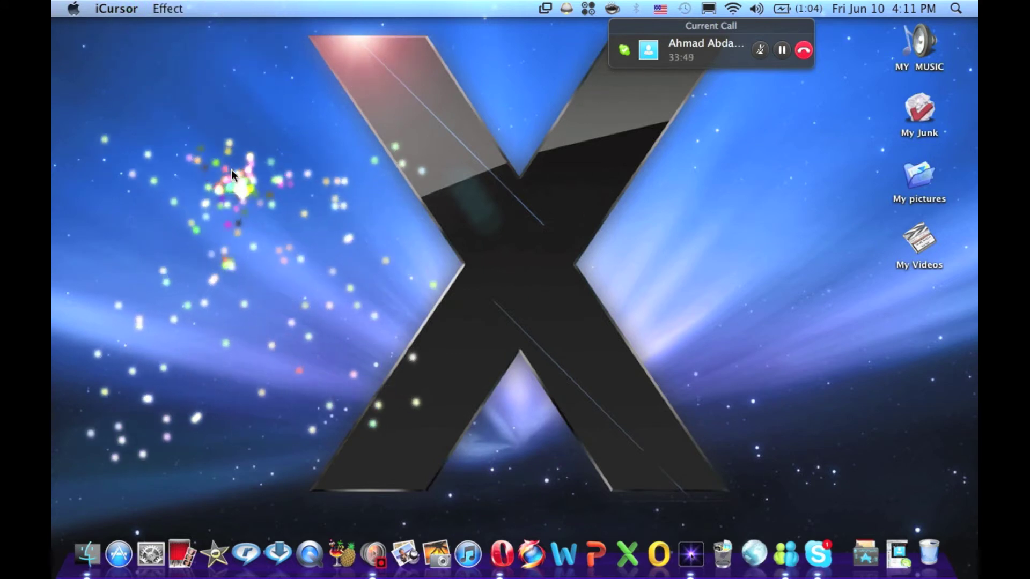
{"action": "left_click", "coordinate": [125, 13]}
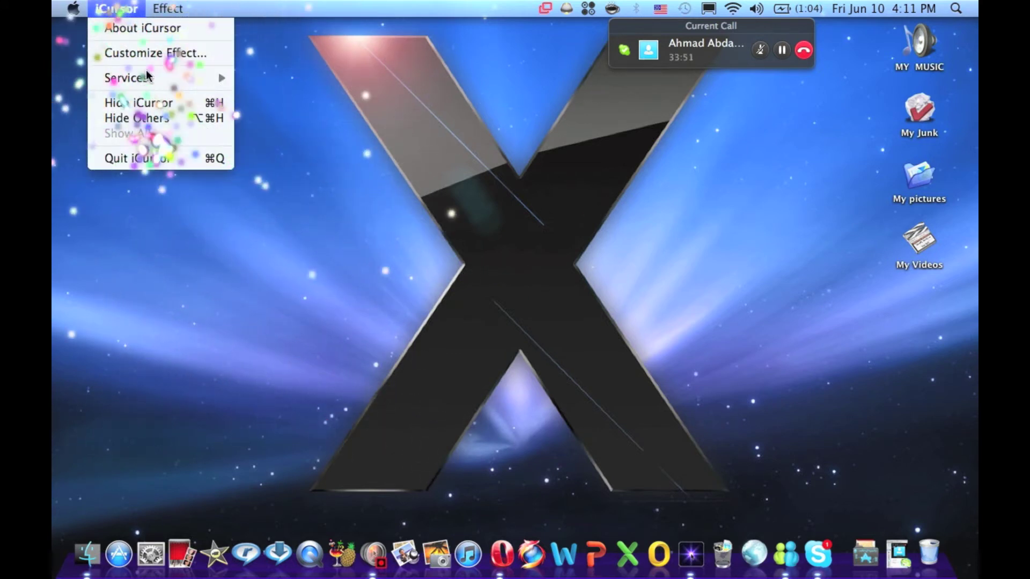
Step: In Customize Effect, rename the effect to 'testing', set Total Particles to 150, and preview it
{"action": "left_click", "coordinate": [146, 52]}
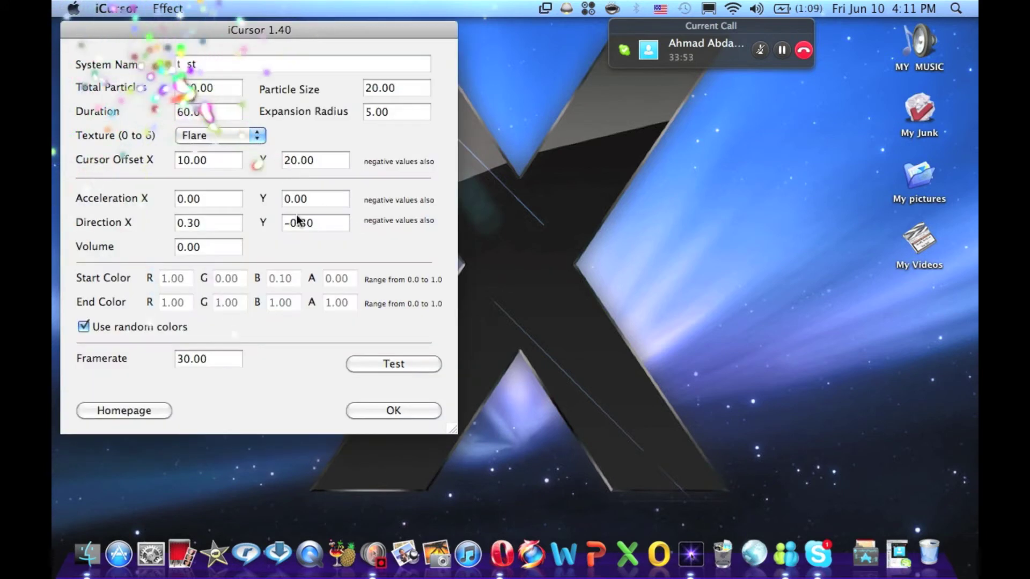
{"action": "double_click", "coordinate": [228, 63]}
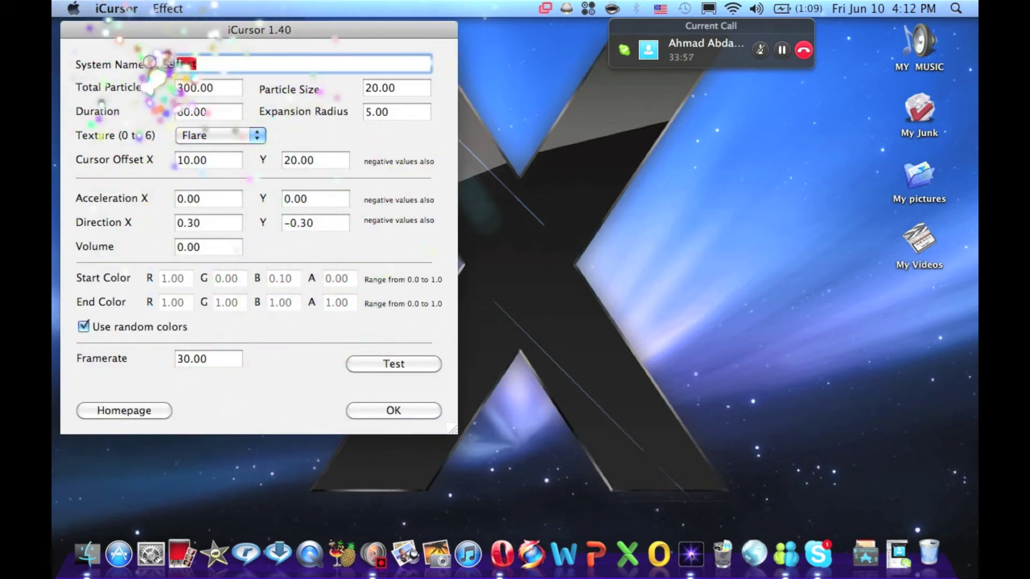
{"action": "type", "text": "testing"}
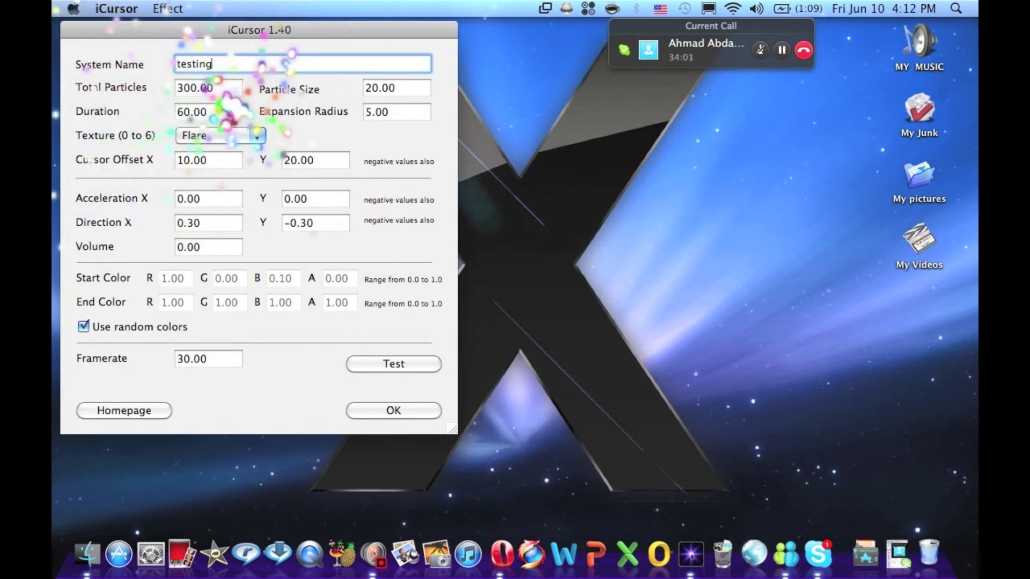
{"action": "left_click", "coordinate": [230, 89]}
{"action": "left_click", "coordinate": [220, 90]}
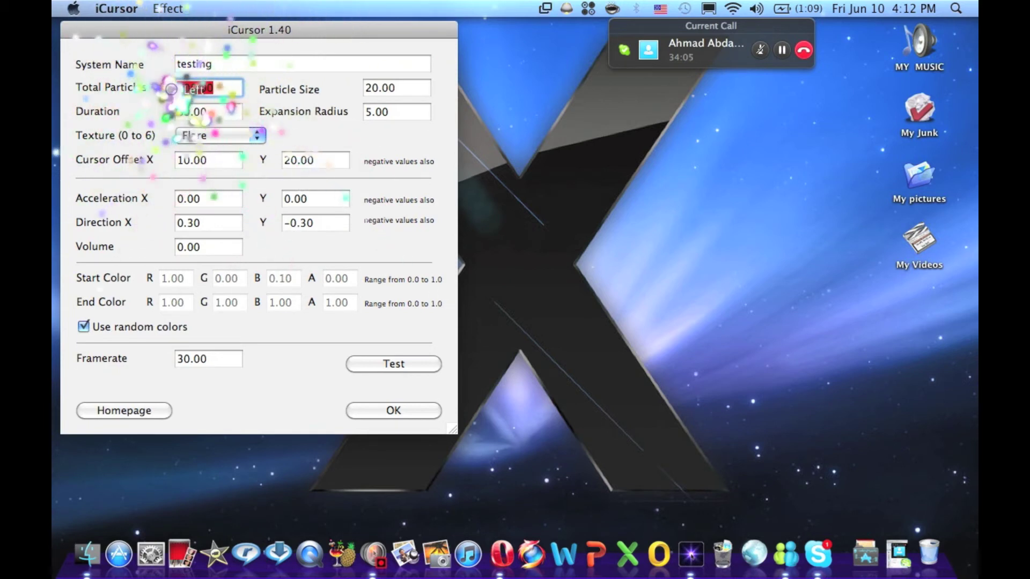
{"action": "type", "text": "150"}
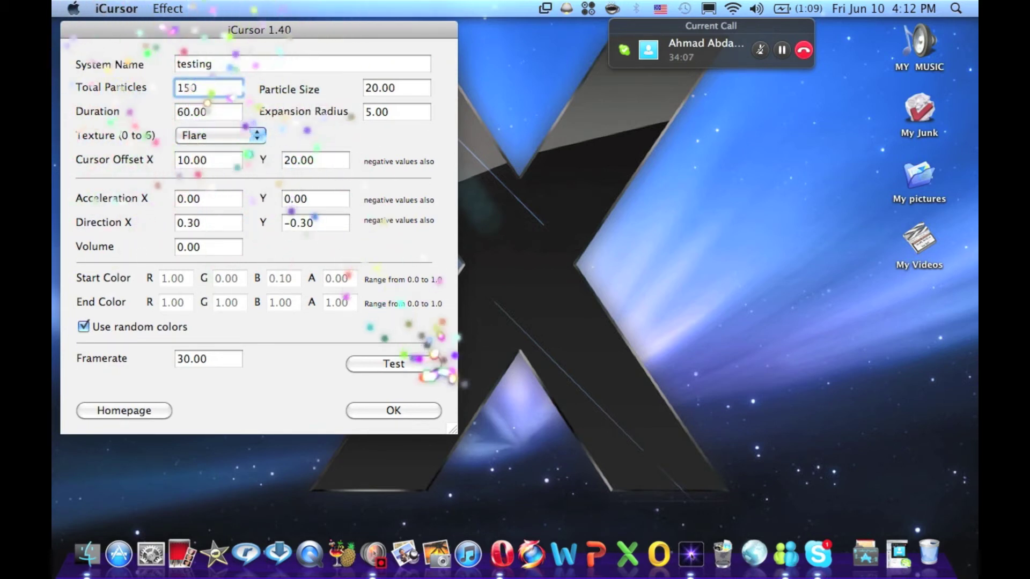
{"action": "left_click", "coordinate": [417, 363]}
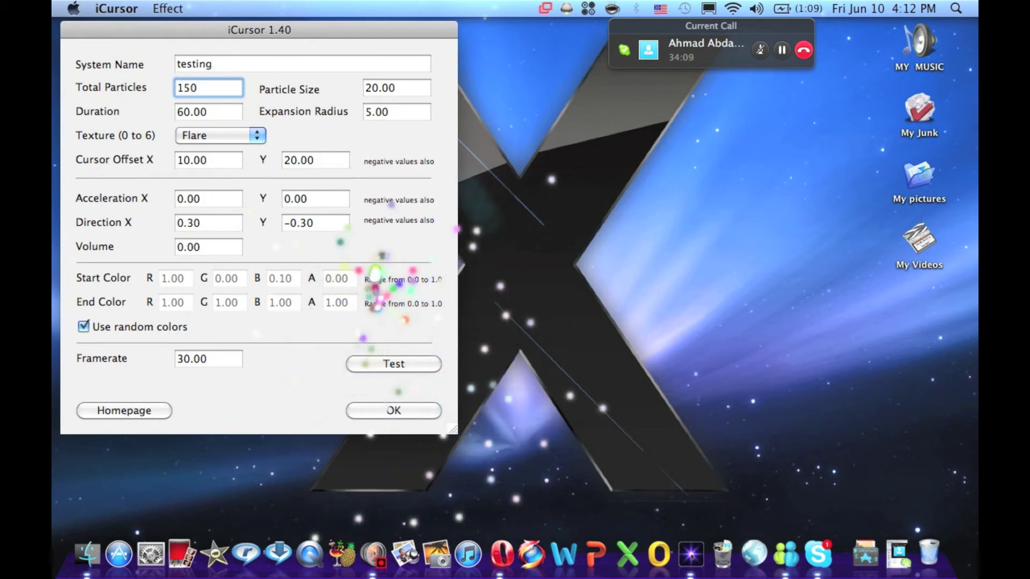
Step: Set Particle Size to 12, preview the effect, and save the settings
{"action": "left_click", "coordinate": [370, 87]}
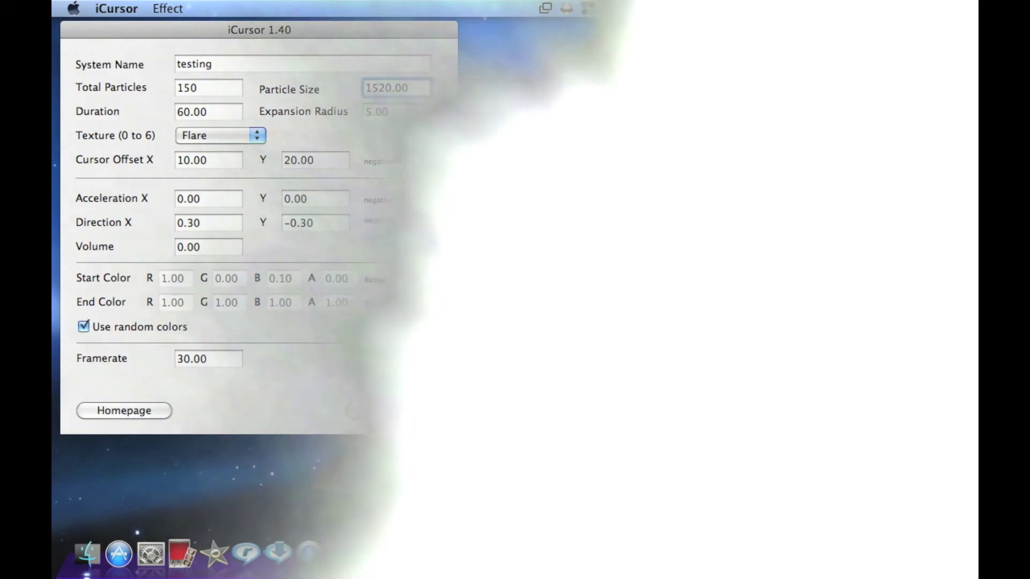
{"action": "key", "text": "BackSpace"}
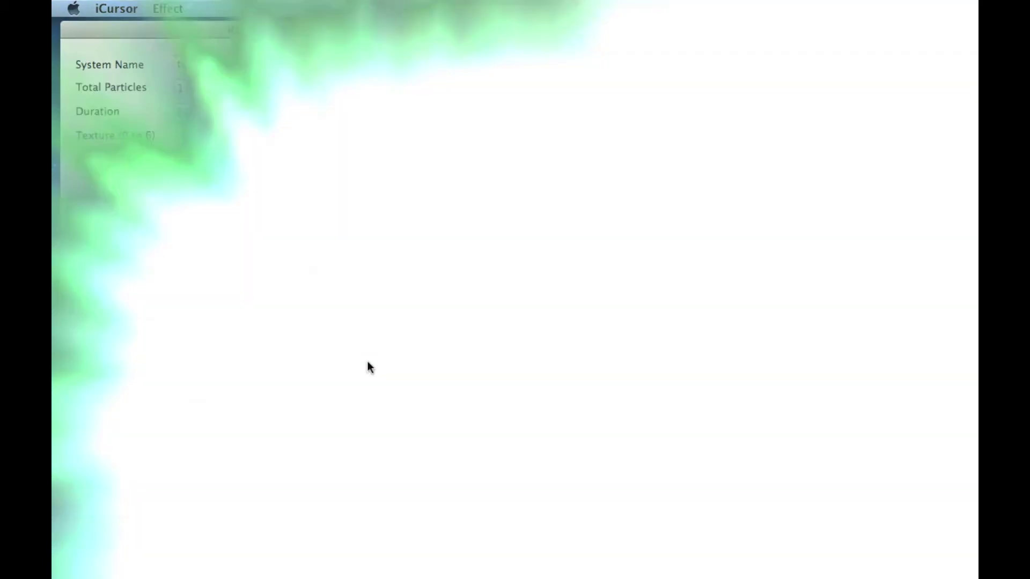
{"action": "left_click", "coordinate": [366, 361]}
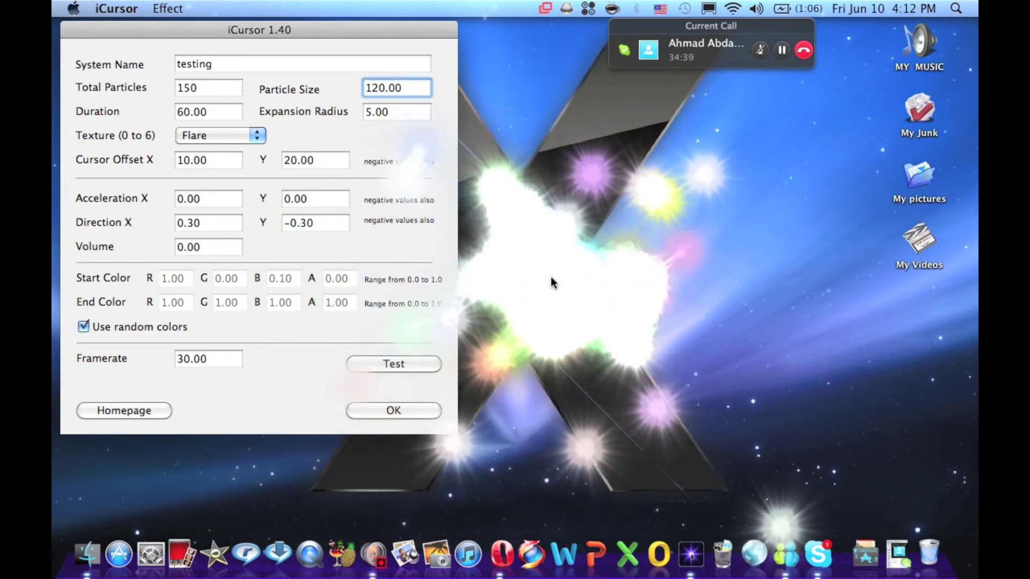
{"action": "key", "text": "BackSpace"}
{"action": "key", "text": "BackSpace"}
{"action": "type", "text": "2"}
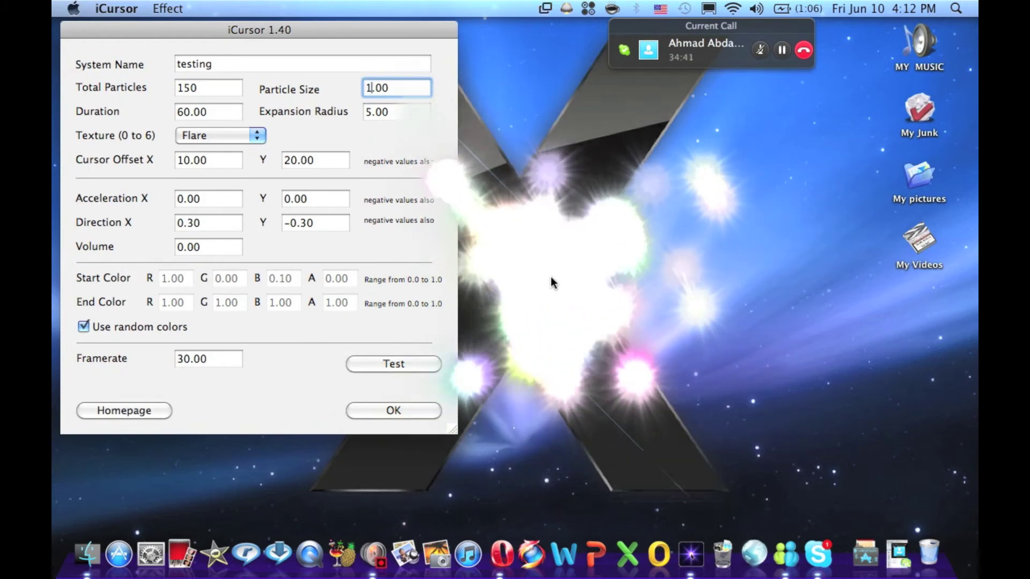
{"action": "left_click", "coordinate": [397, 365]}
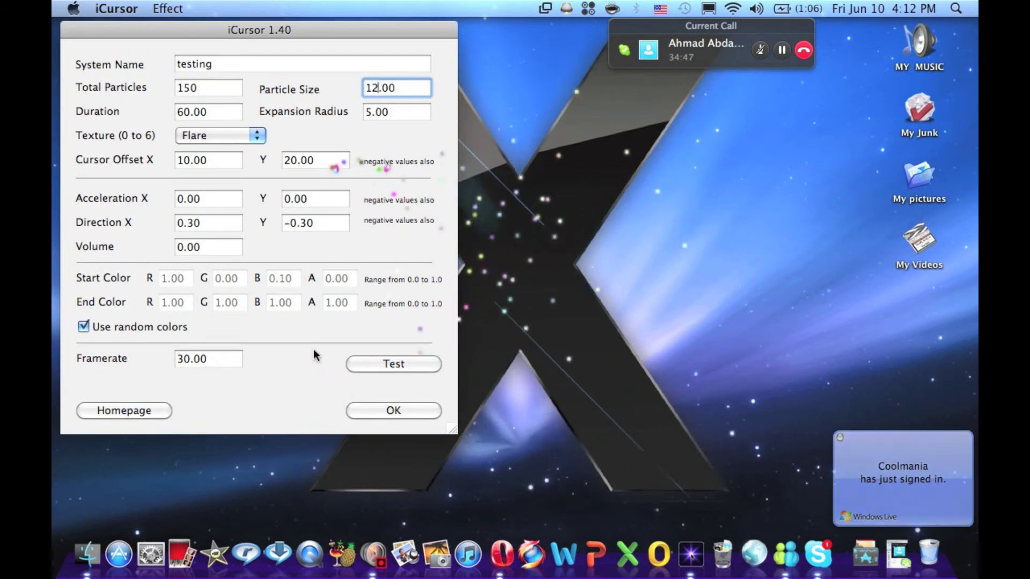
{"action": "left_click", "coordinate": [387, 410]}
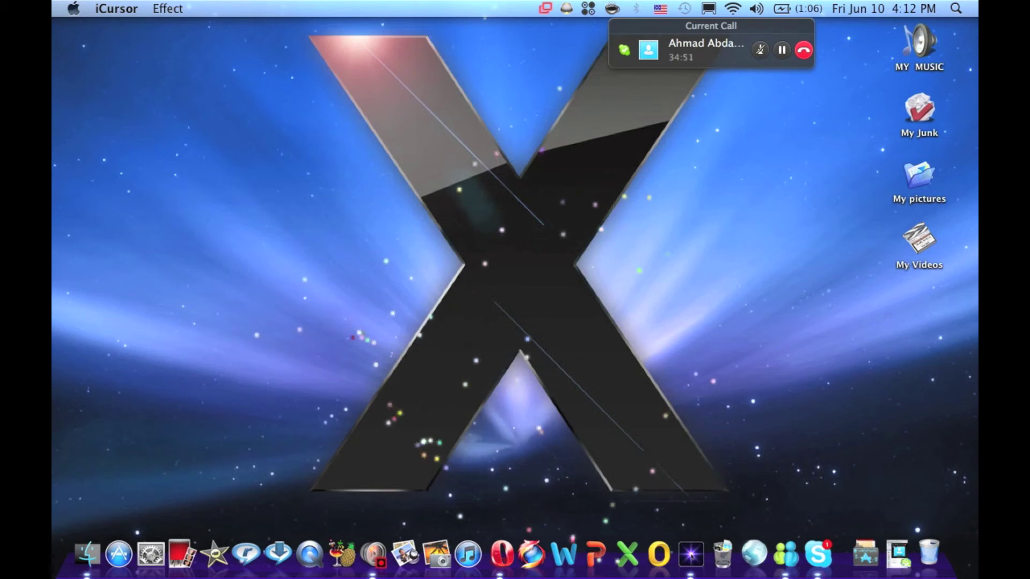
Step: Try the Lighter and SmokingArea cursor effects, then settle on blue
{"action": "left_click", "coordinate": [168, 8]}
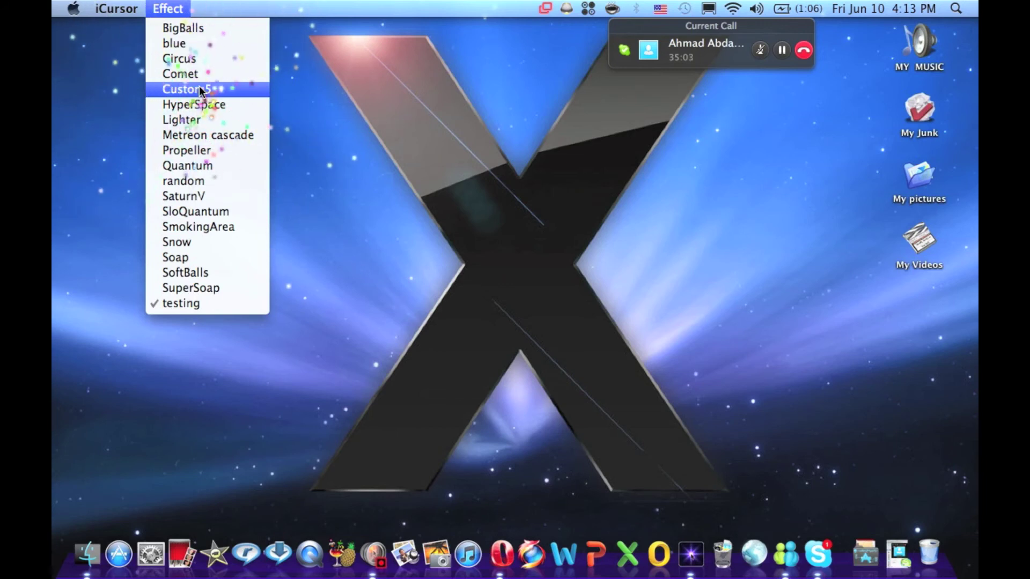
{"action": "left_click", "coordinate": [201, 117]}
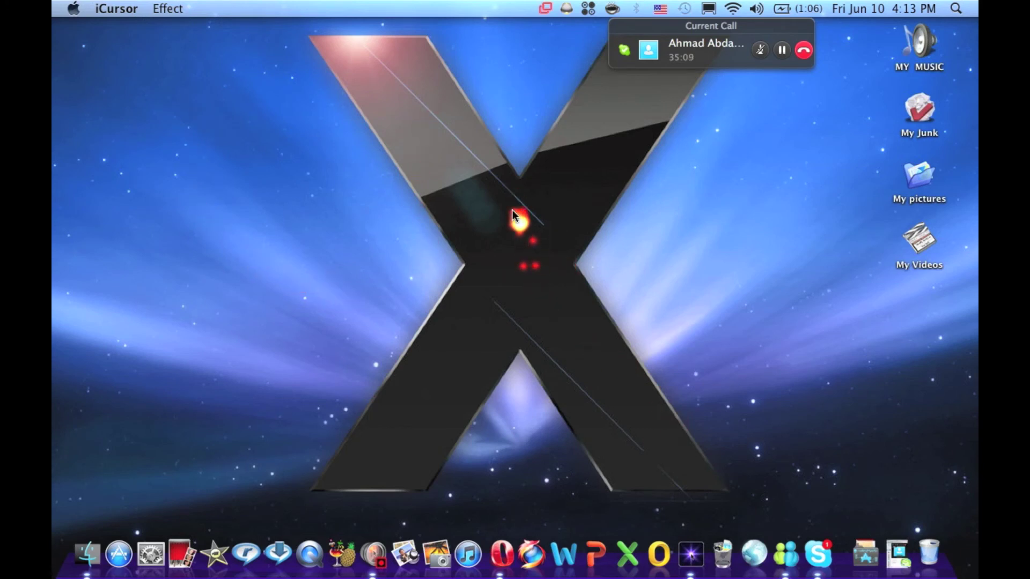
{"action": "left_click", "coordinate": [184, 7]}
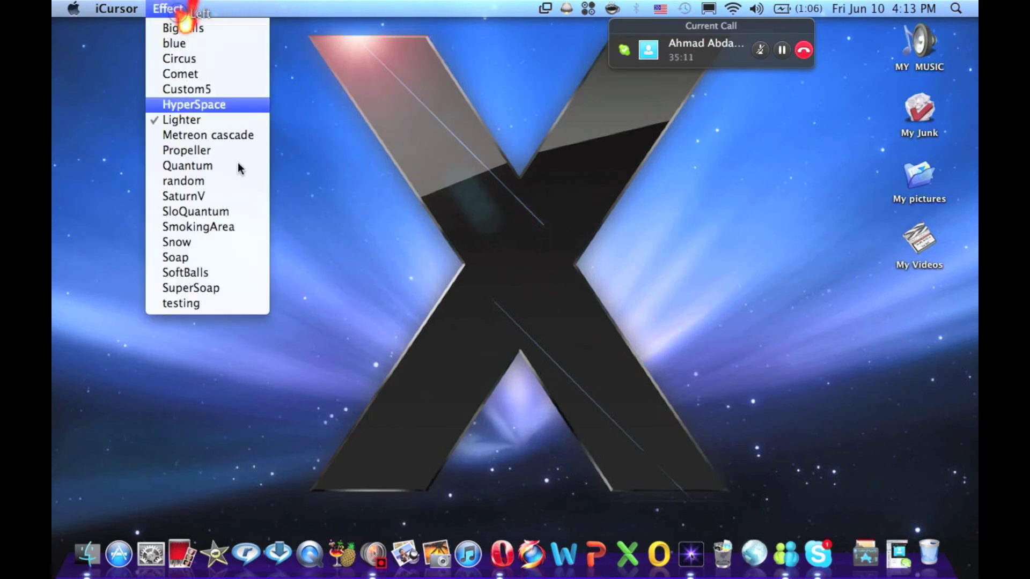
{"action": "left_click", "coordinate": [233, 227]}
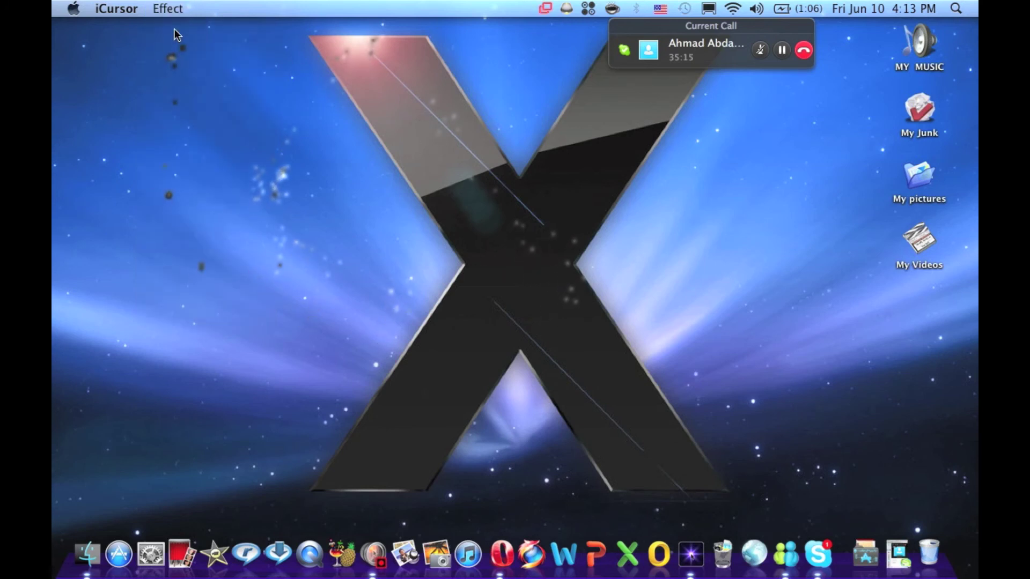
{"action": "left_click", "coordinate": [176, 13]}
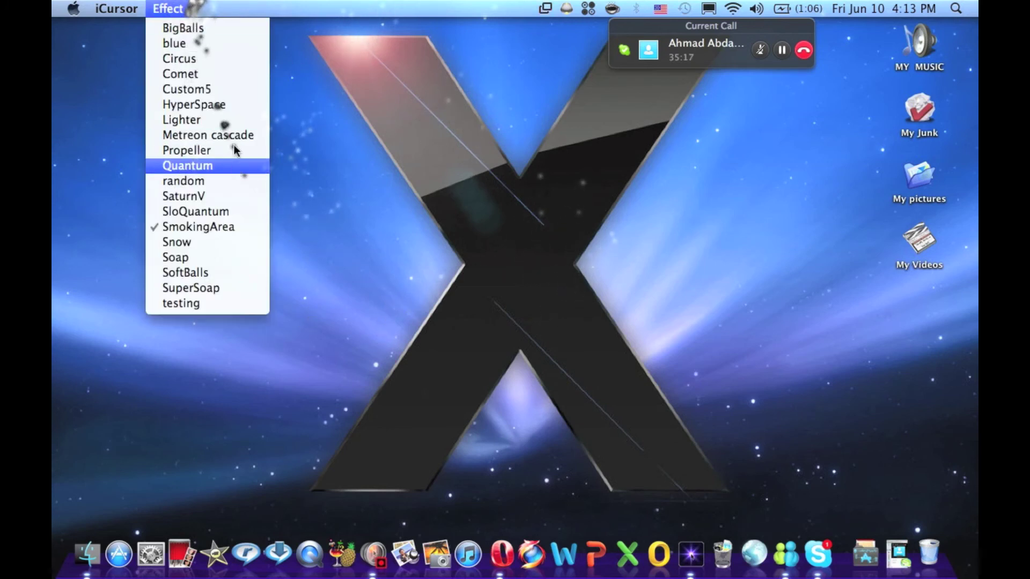
{"action": "left_click", "coordinate": [210, 42]}
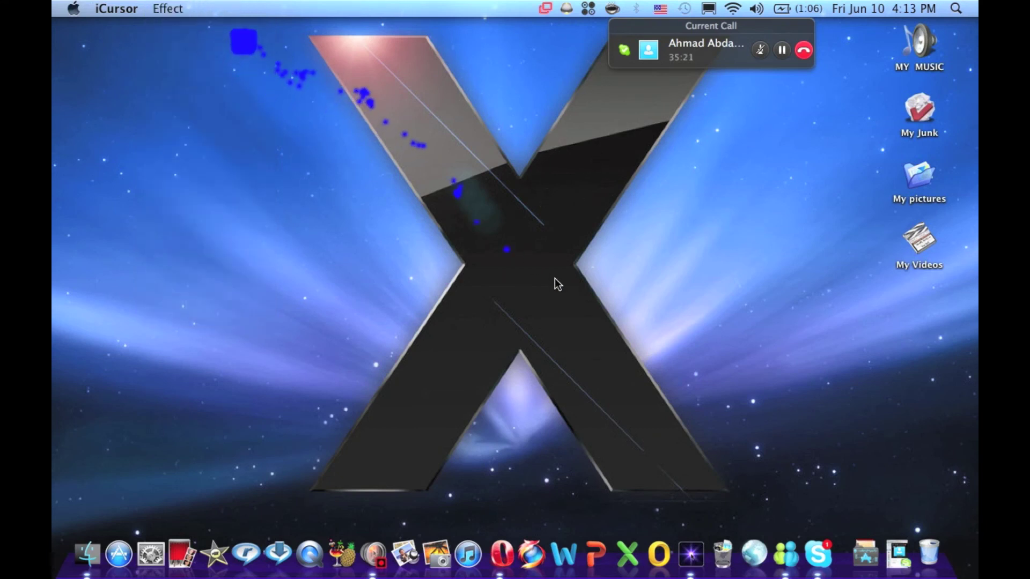